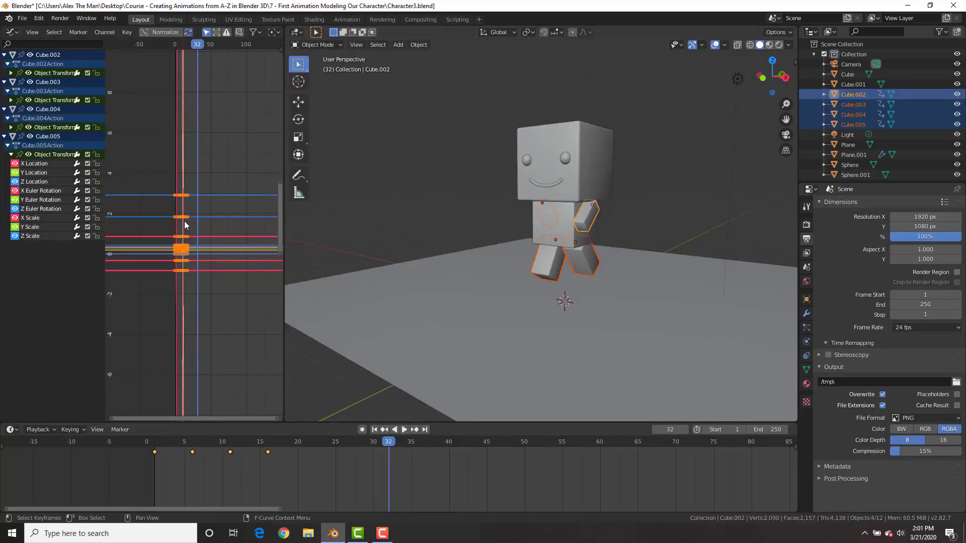
Step: Zoom the Graph Editor and orbit the viewport around the small character scene
scroll(185, 221, "up", 3)
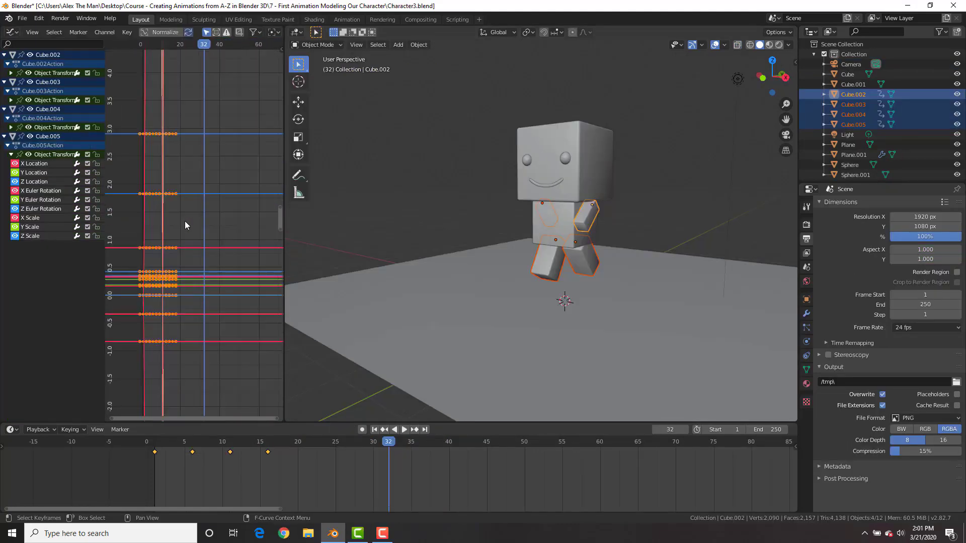
scroll(182, 224, "up", 3)
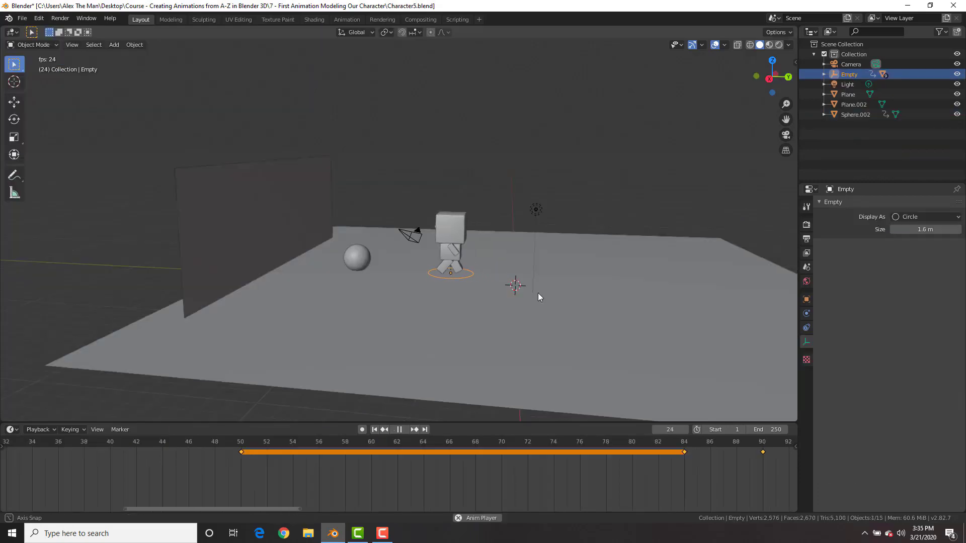
middle_click_drag(539, 293, 544, 294)
scroll(427, 253, "up", 2)
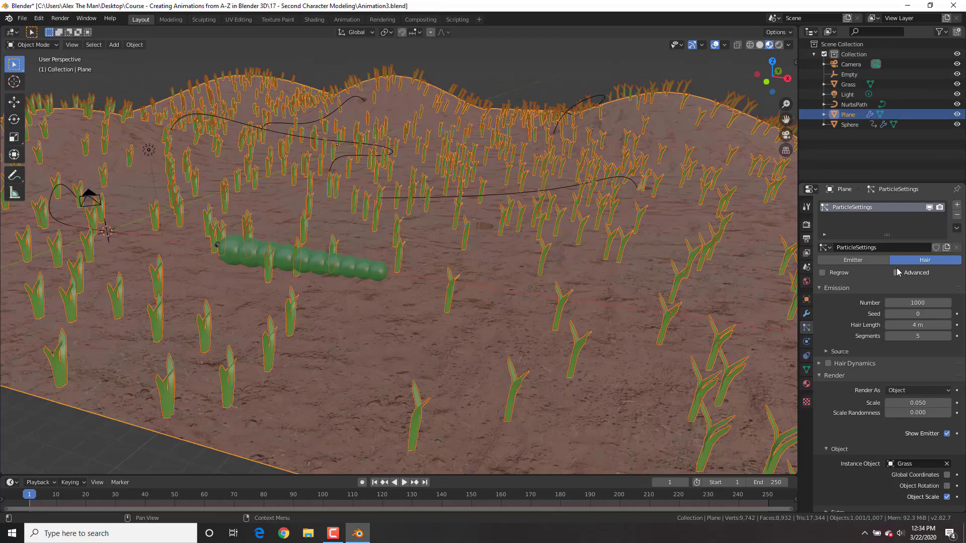
Step: Enable grass particle Rotation with Randomize 0.672 and a random Phase of 0.701
left_click(820, 307)
left_click(828, 307)
mouse_move(924, 361)
left_mouse_down()
mouse_move(936, 361)
mouse_move(928, 333)
mouse_move(928, 348)
left_mouse_up()
middle_click_drag(478, 261, 487, 302)
Step: Raise grass scale to 0.110 with 0.172 randomness, then select a mannequin shoulder face
scroll(880, 403, "down", 4)
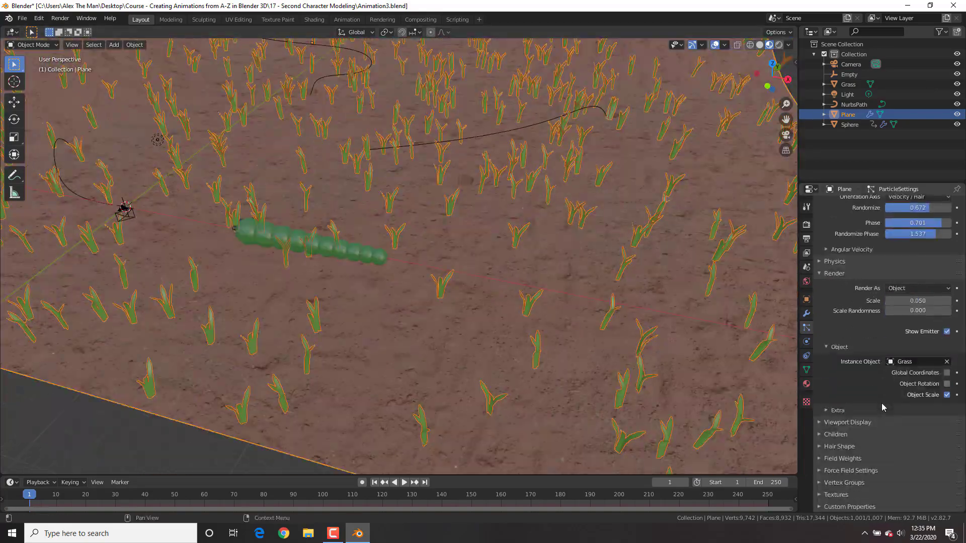
mouse_move(909, 360)
left_mouse_down()
mouse_move(929, 361)
mouse_move(924, 371)
left_mouse_up()
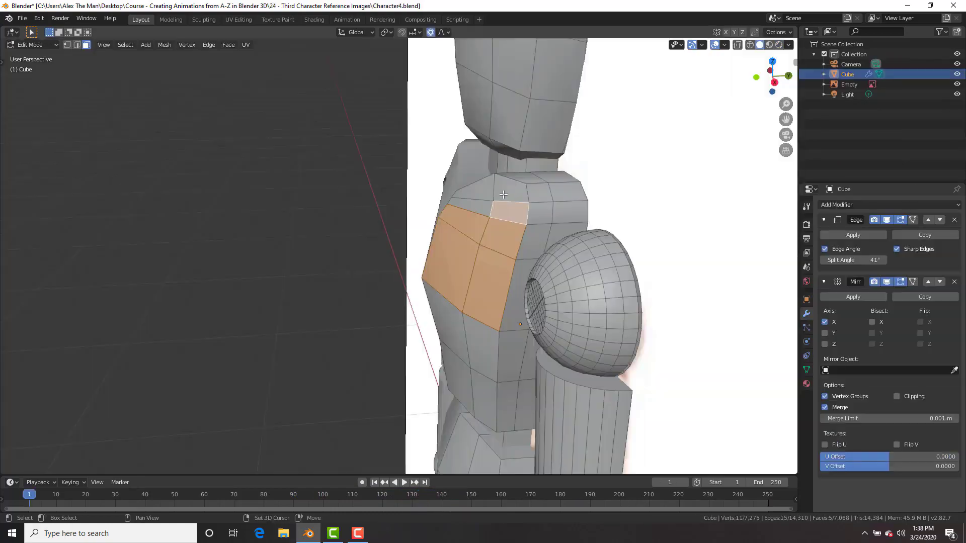
left_click(473, 198, "shift")
middle_click_drag(473, 207, 508, 211)
Step: Try moving the faces and rotating the whole pose, cancelling both
key("g")
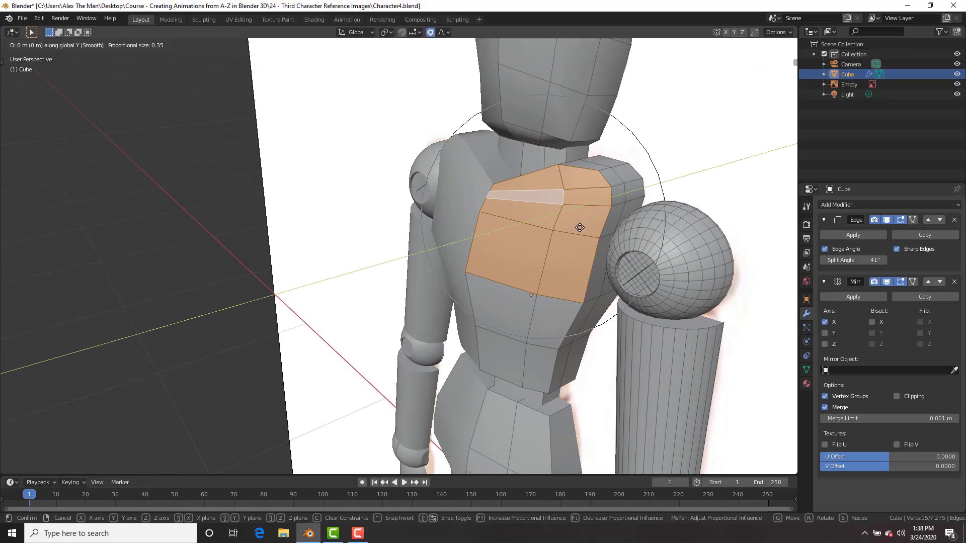
key("Escape")
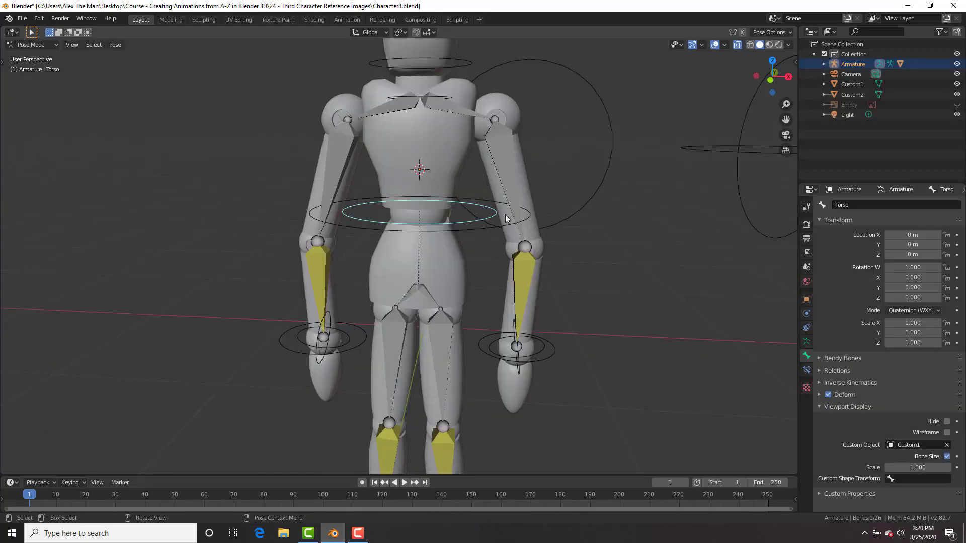
key("r")
key("Escape")
Step: Select the Chest bone without rotating it, then bridge the two edge loops with faces
left_click(496, 228)
key("r")
key("Escape")
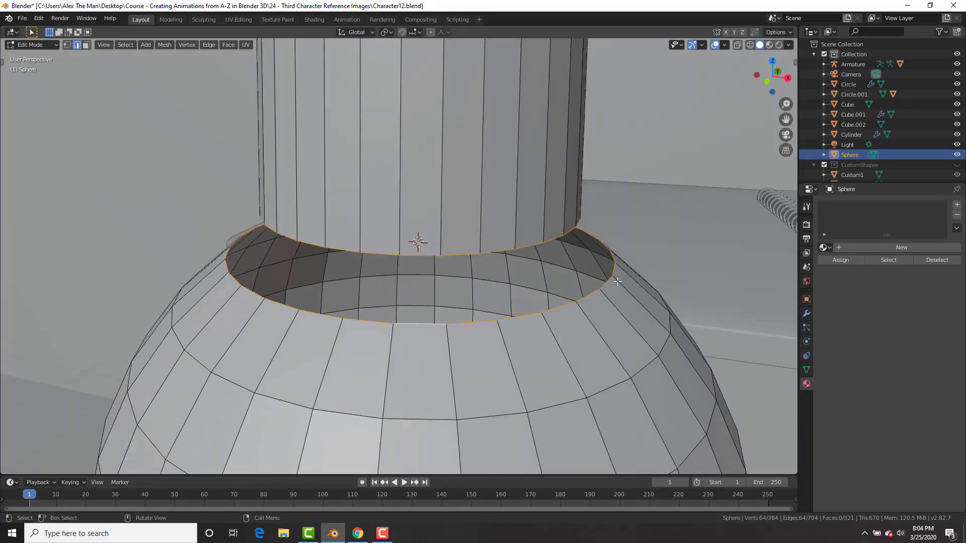
right_click(686, 220)
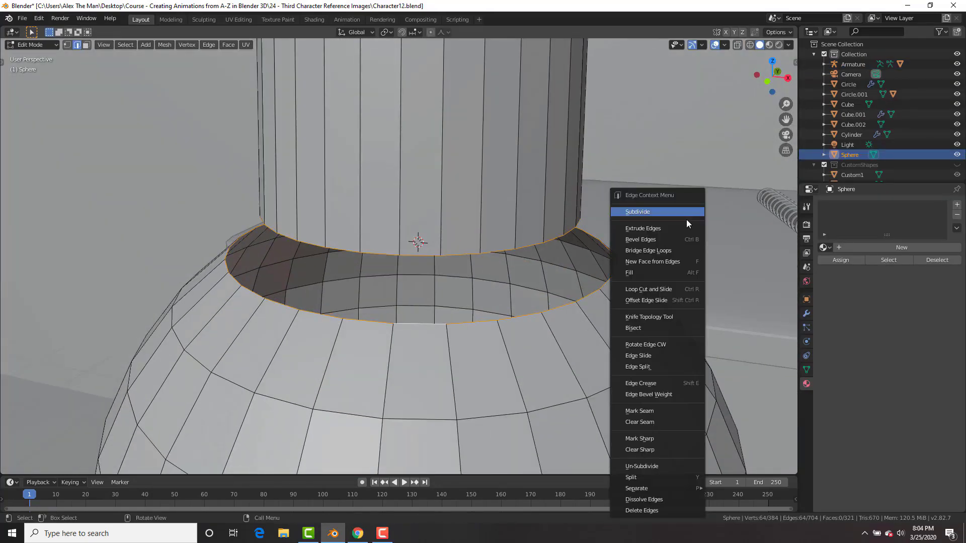
left_click(670, 251)
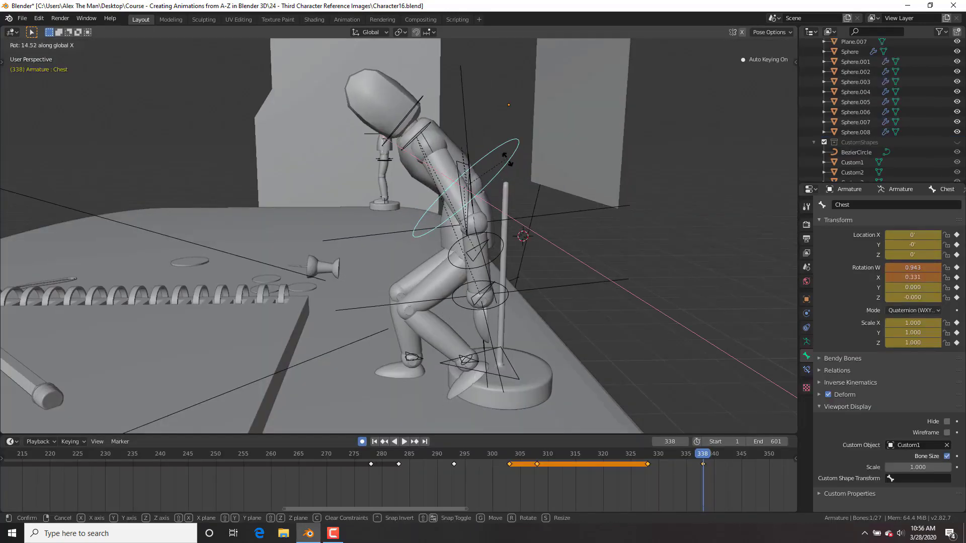
Step: Confirm the Chest bone's rotation and start repositioning the IK_Leg.L control
left_click(428, 278)
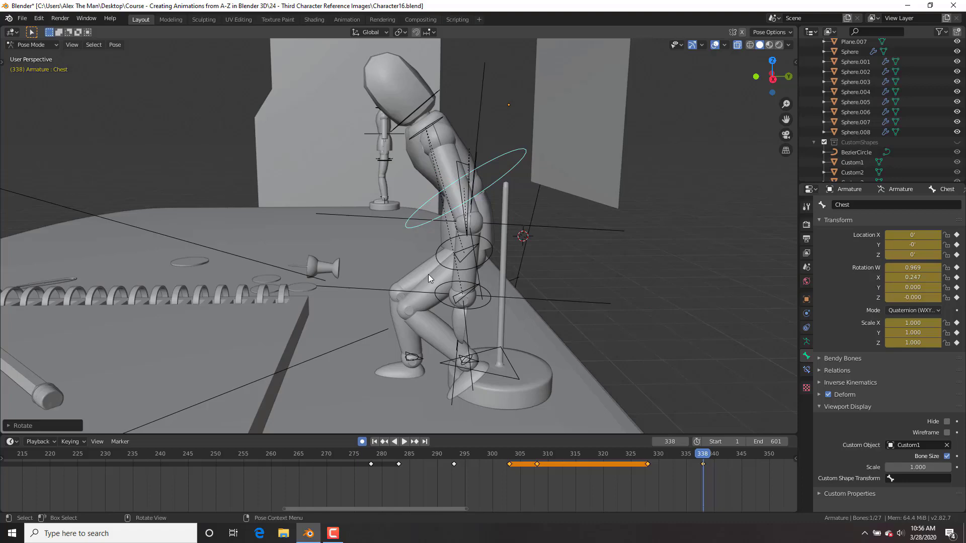
middle_click_drag(429, 279, 468, 347)
left_click(461, 333)
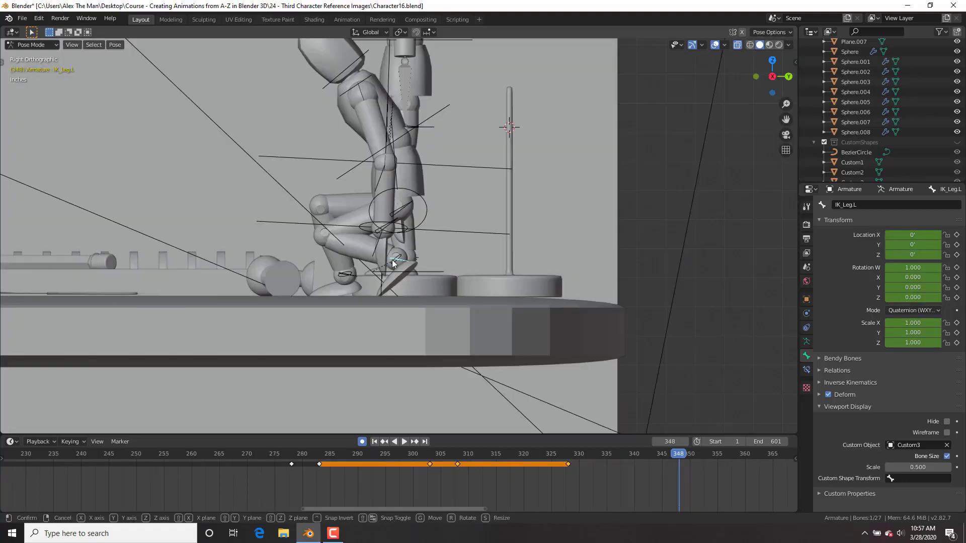
key("g")
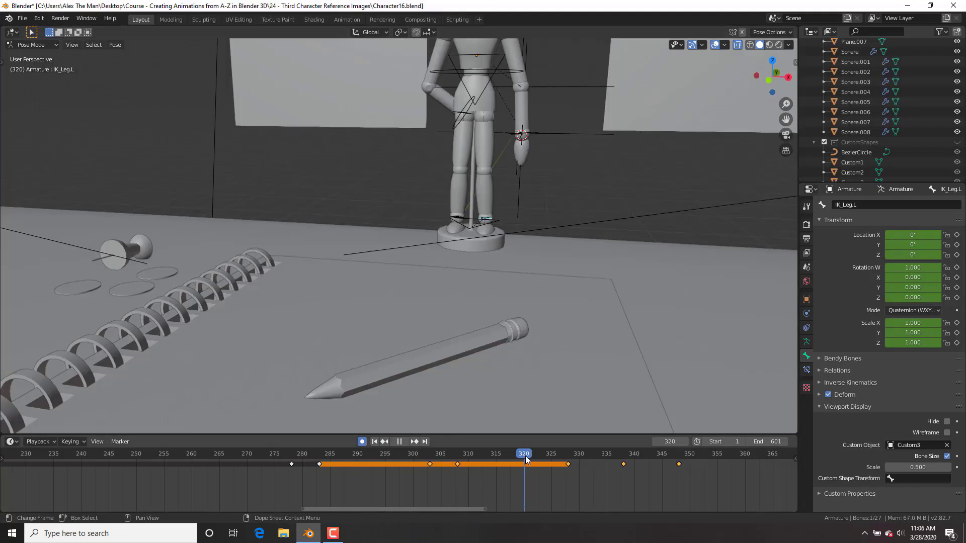
Step: Scrub to frames 301, 336 and 783, then move CameraFocus above the stand, excluding Z
left_click_drag(525, 460, 433, 467)
left_click_drag(519, 469, 704, 478)
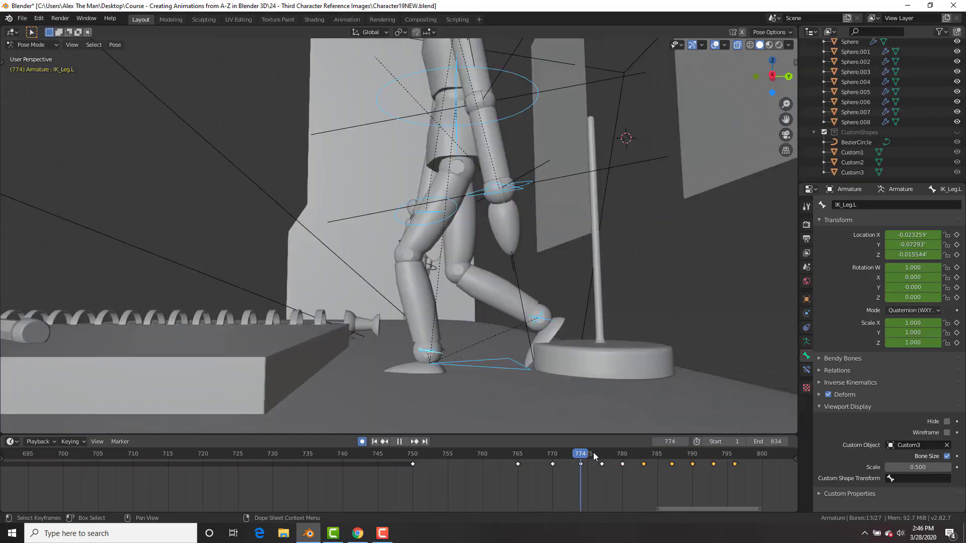
left_click_drag(594, 457, 614, 448)
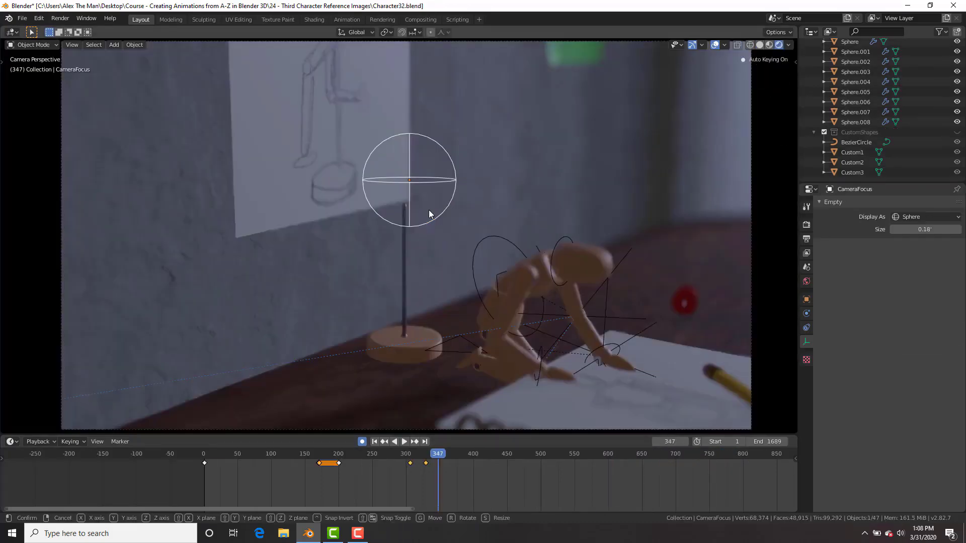
key("g")
key("shift+z")
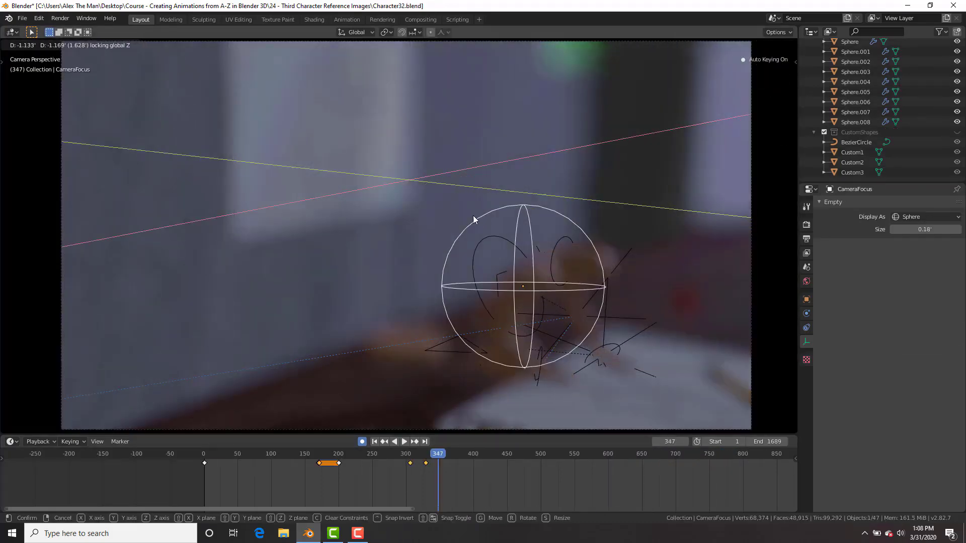
left_click(446, 202)
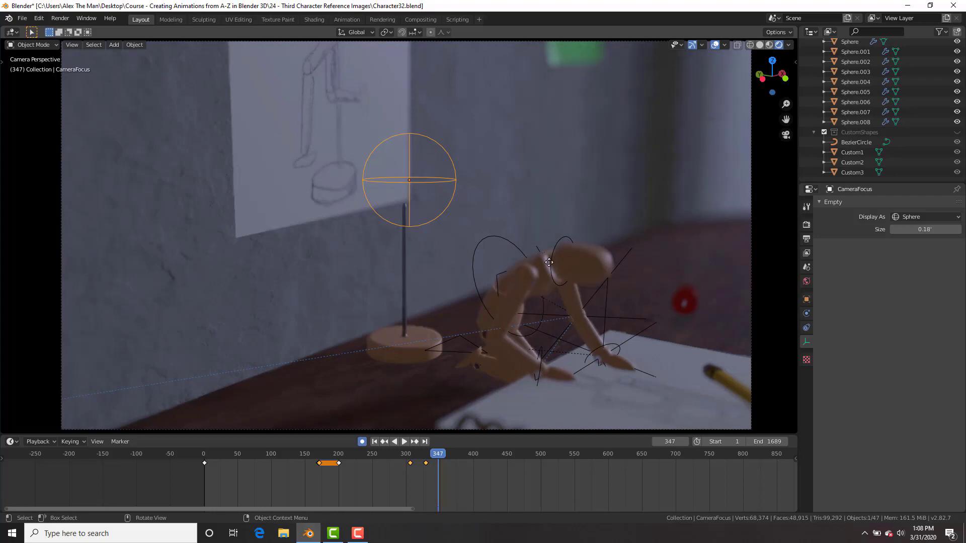
Step: Add Voice 014 Lottens Song.m4a as a sound strip and place it on channel 5
key("g")
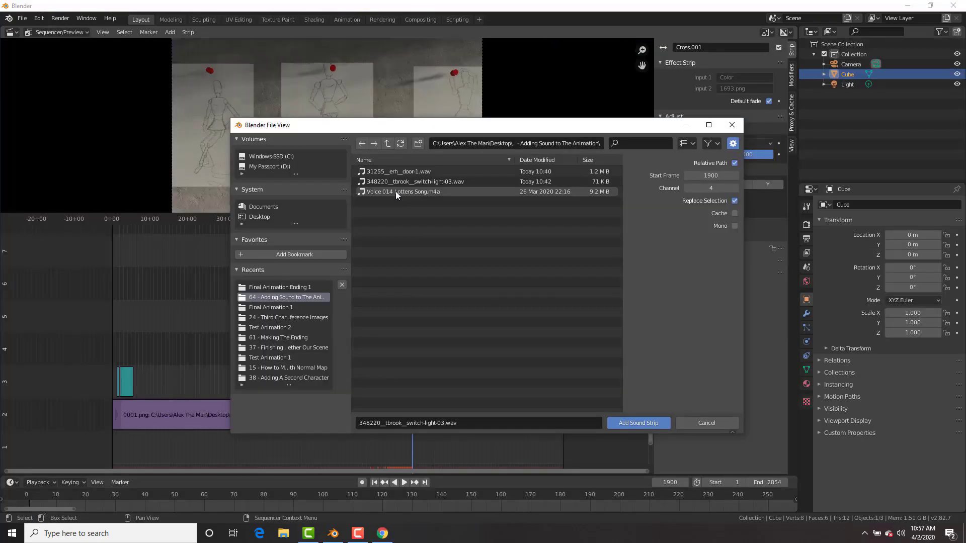
left_click(396, 191)
double_click(395, 191)
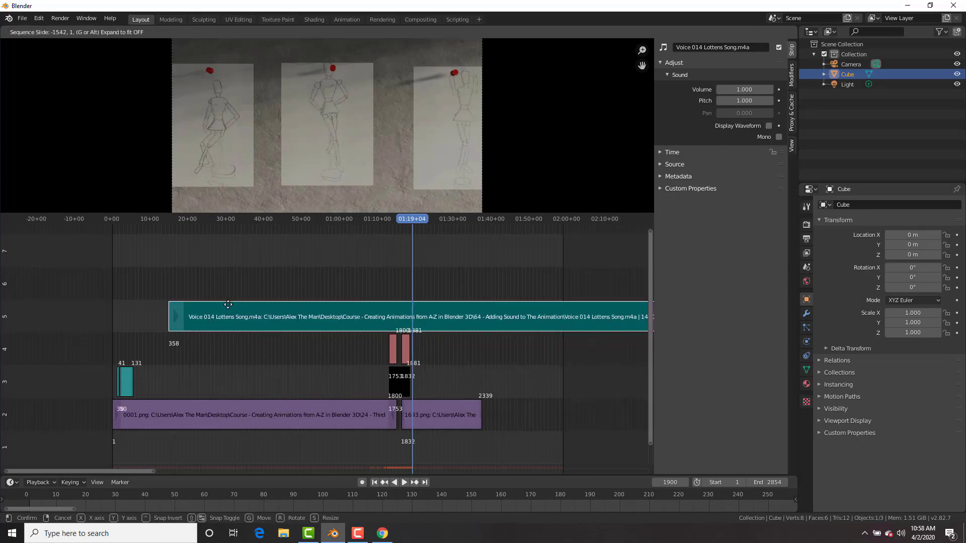
left_click(190, 311)
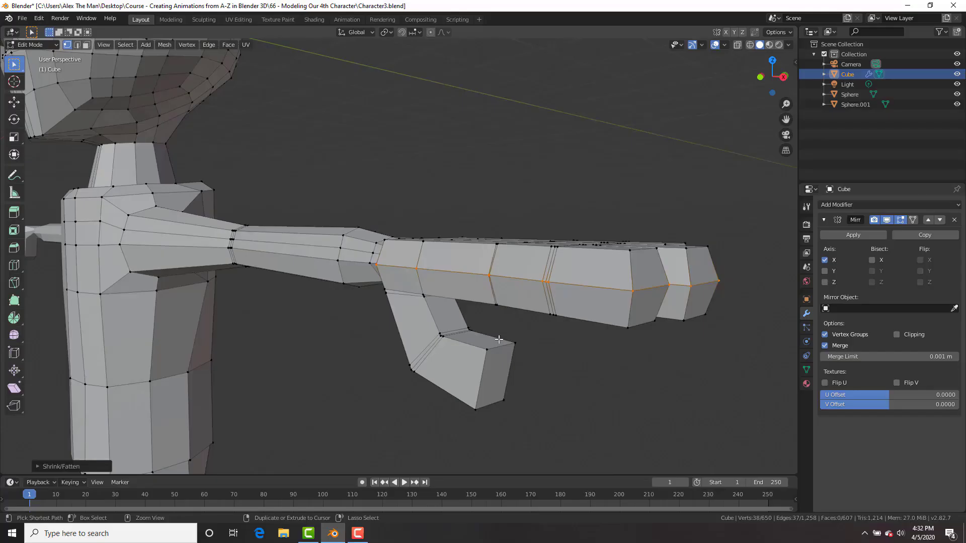
Step: Add loop cuts across the arm's bend and around the shirt collar
key("ctrl+r")
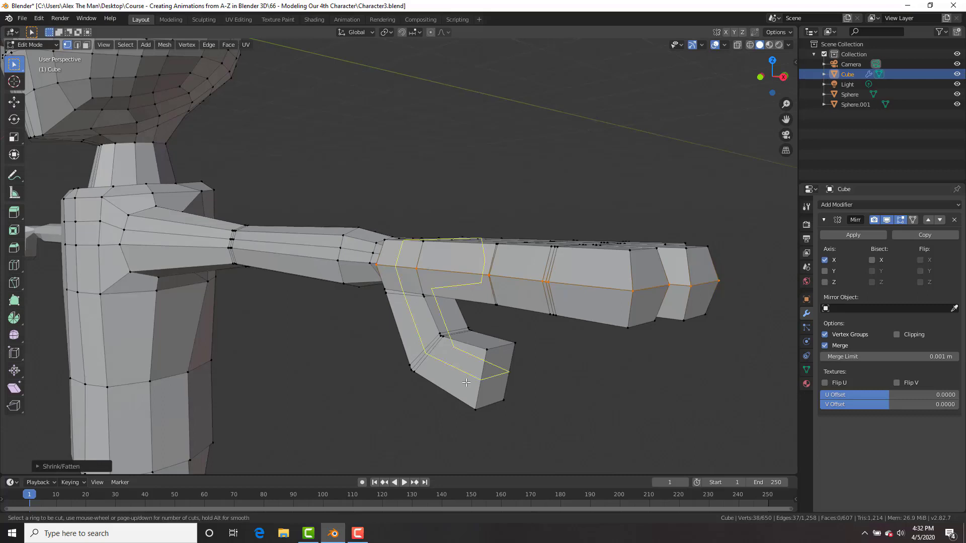
left_click(472, 380)
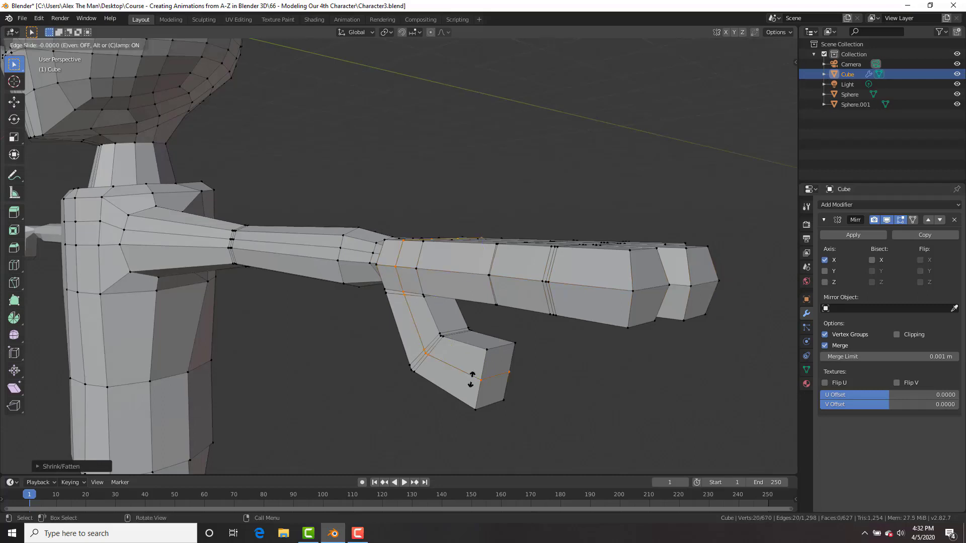
left_click(472, 380)
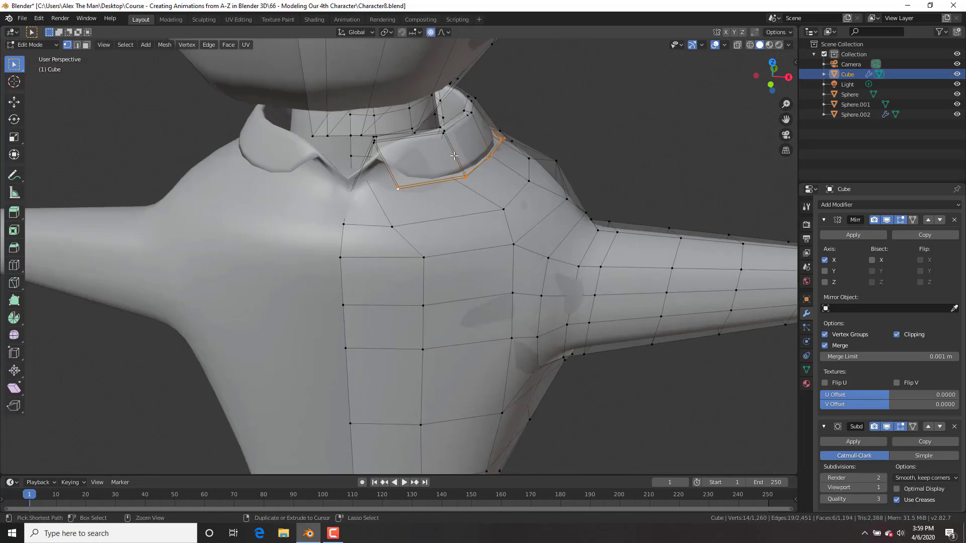
key("ctrl+r")
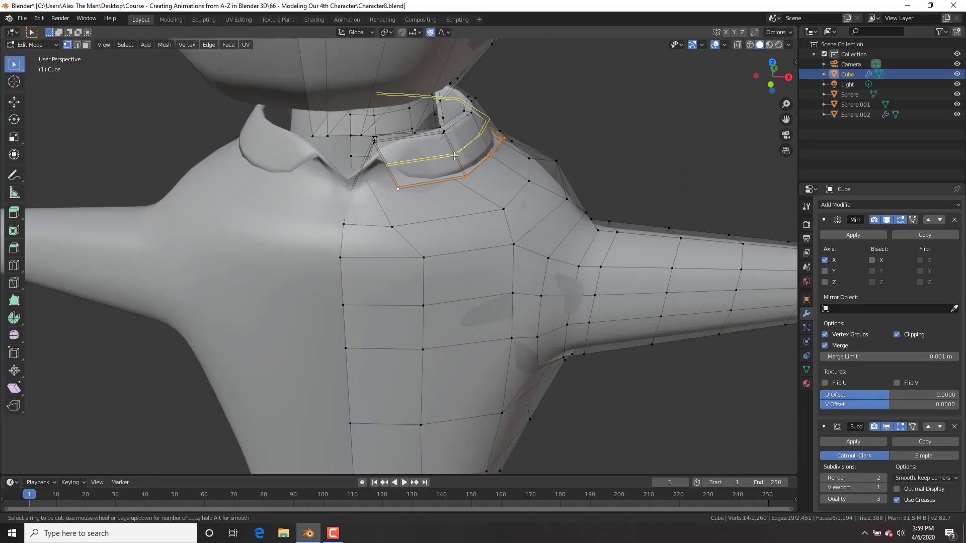
left_click(454, 156)
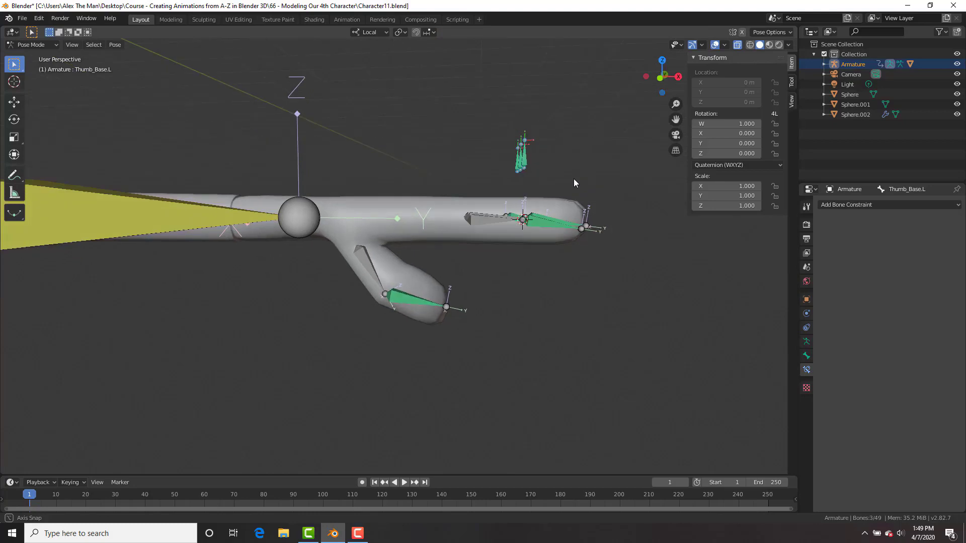
key("g")
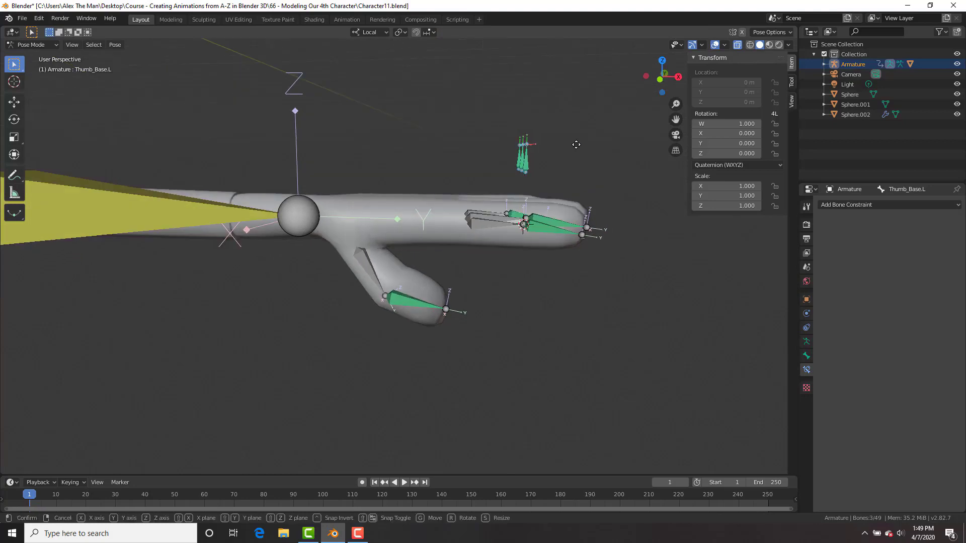
Step: Confirm the thumb bone's position and raise Index_Controller.L to straighten the finger
left_click(484, 436)
left_click(514, 447)
key("g")
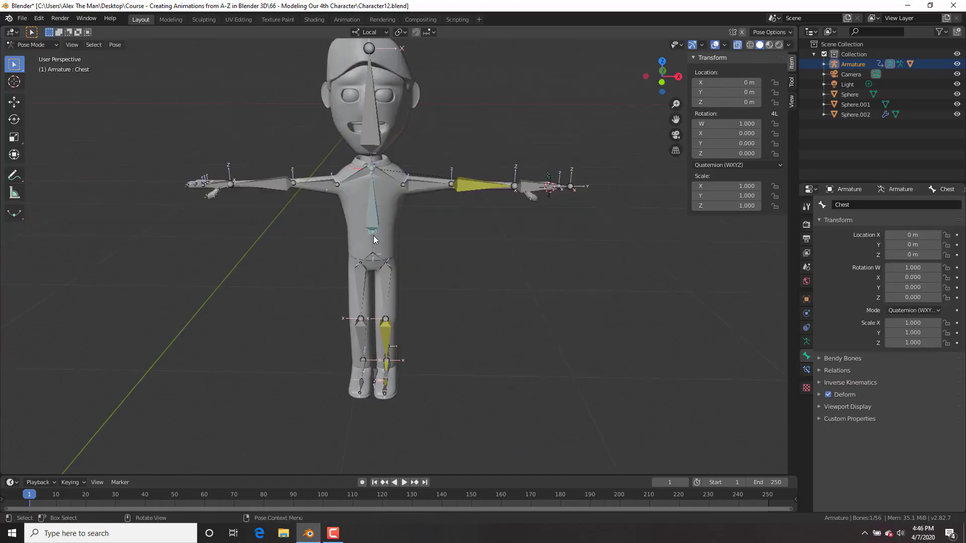
Step: Cancel the Hips move and bring the view in close to the character's foot
key("g")
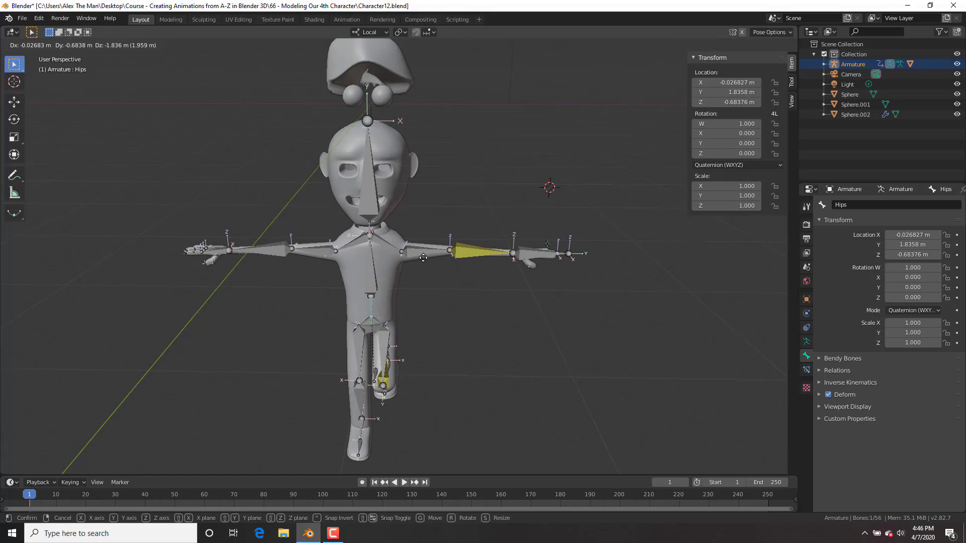
key("Escape")
middle_click_drag(402, 242, 442, 304)
scroll(408, 355, "up", 4)
middle_click_drag(408, 355, 492, 222, "shift")
scroll(492, 222, "up", 3)
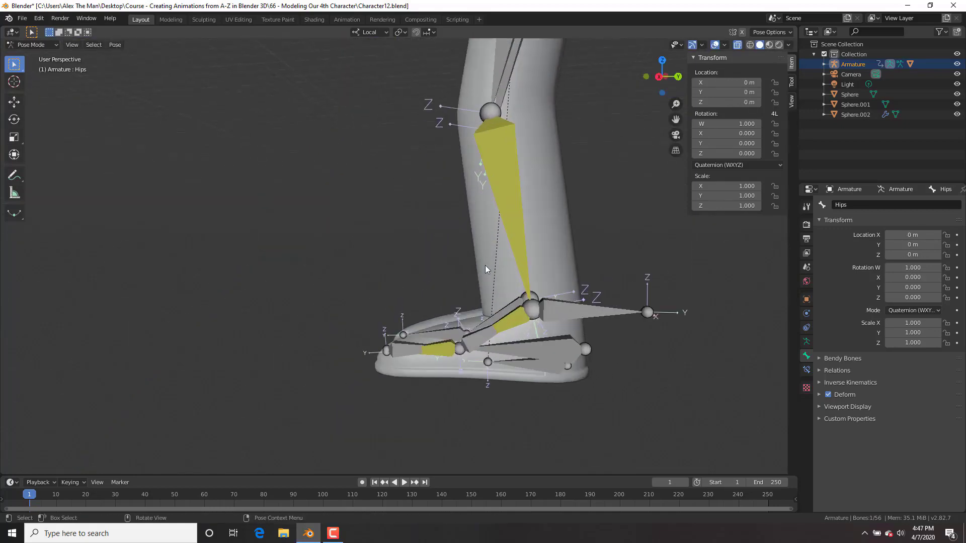
Step: Move Foot_Controller.L, then slide the cornea ColorRamp's white stop past the black stop
scroll(415, 315, "down", 1)
left_click(398, 307)
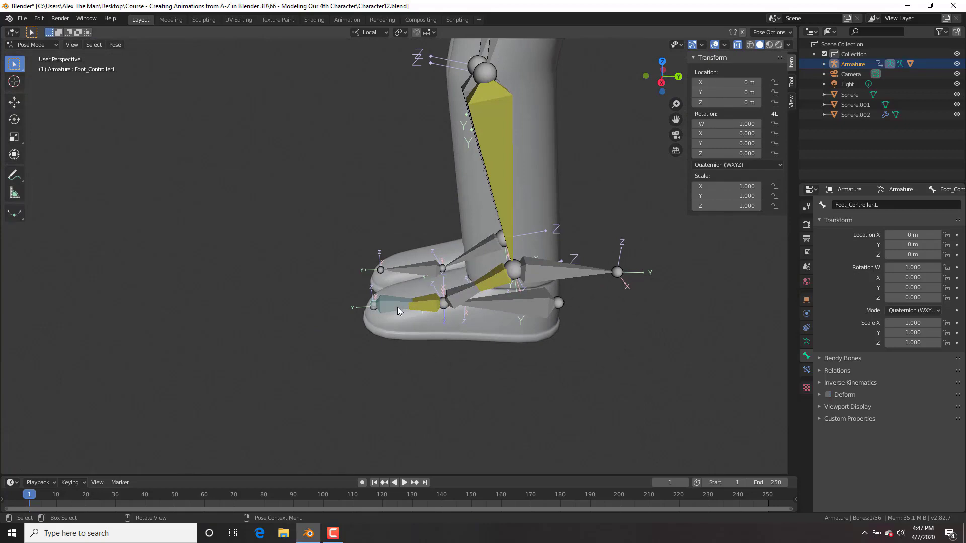
key("g")
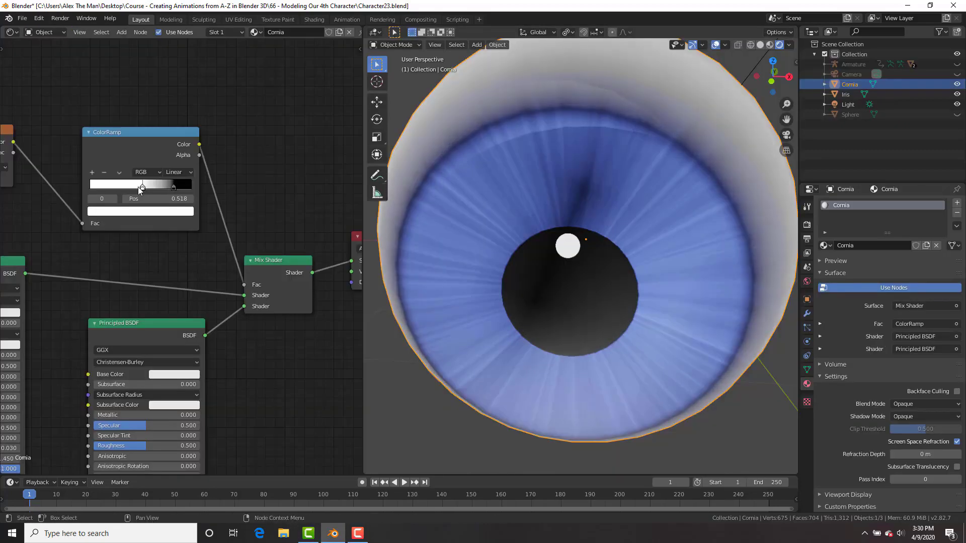
left_click_drag(140, 191, 165, 190)
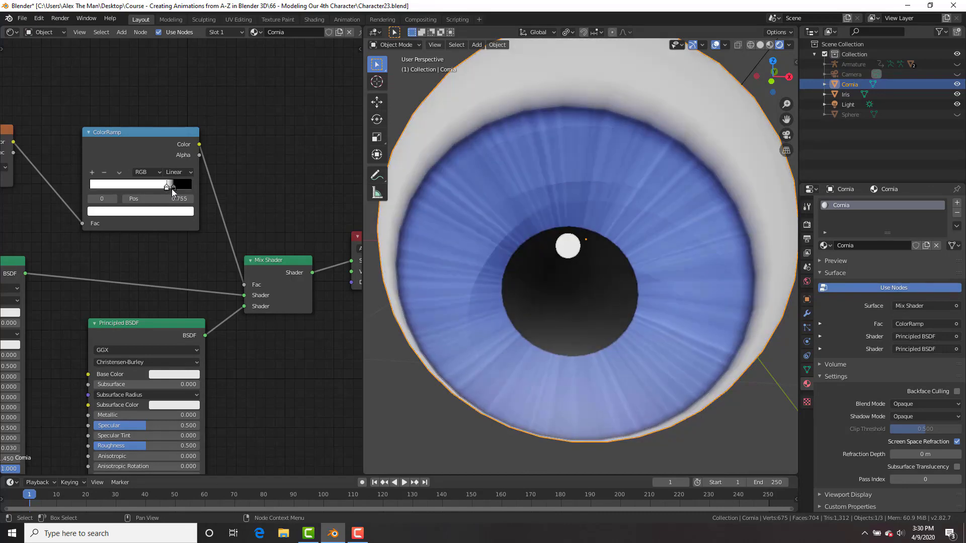
Step: Nudge the white ramp stop left, then shift the selected keyframes about 37 frames earlier
left_click(176, 186)
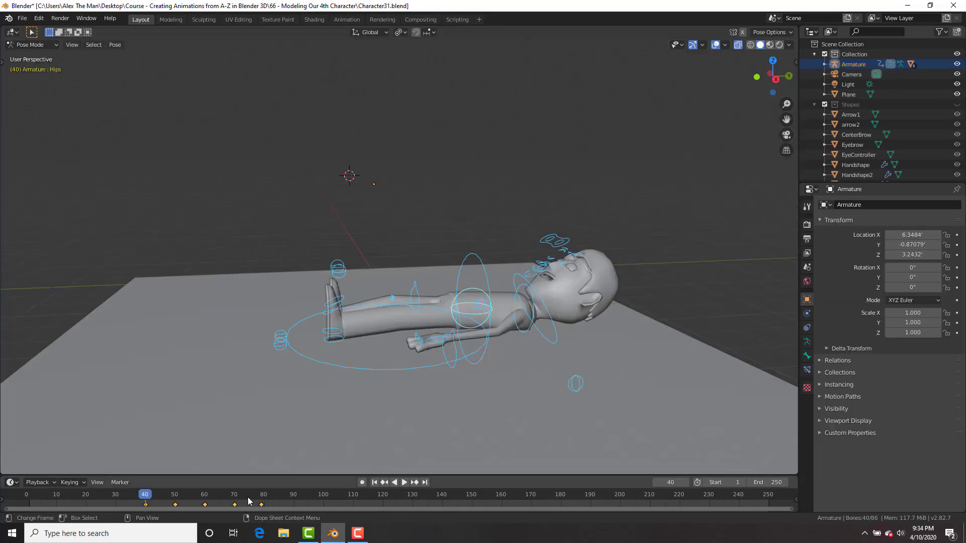
key("g")
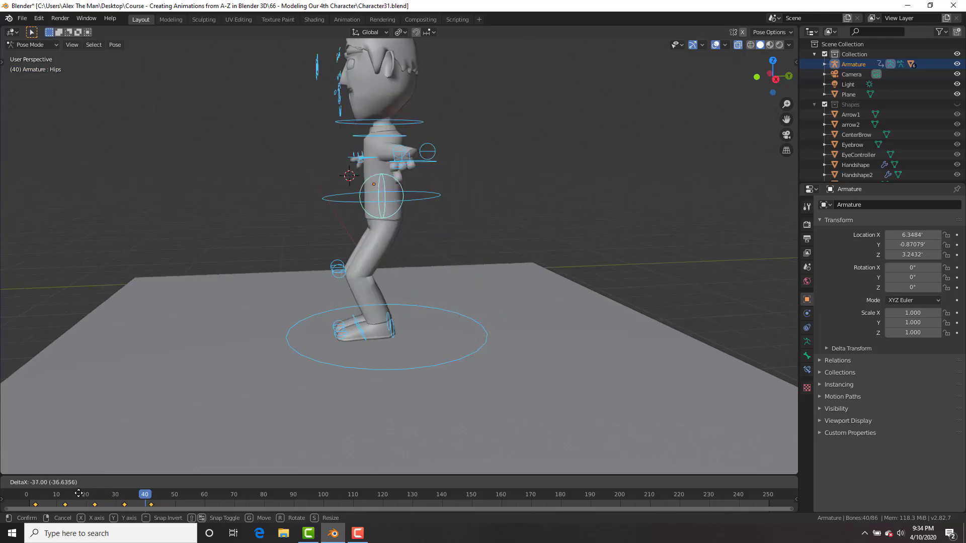
left_click(75, 492)
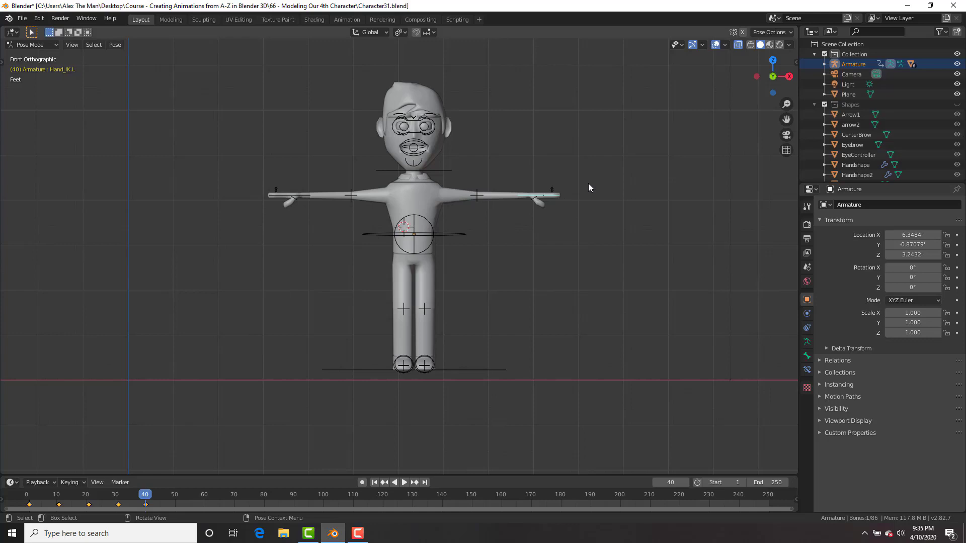
Step: Lower Hand_IK.L and Hand_IK.R so each hand rests beside the hip
key("g")
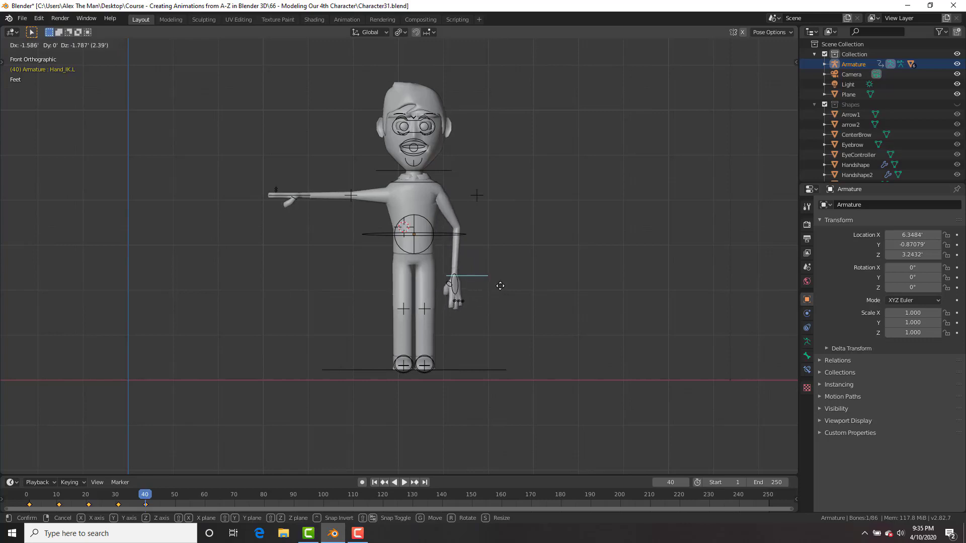
left_click(500, 286)
left_click(297, 191)
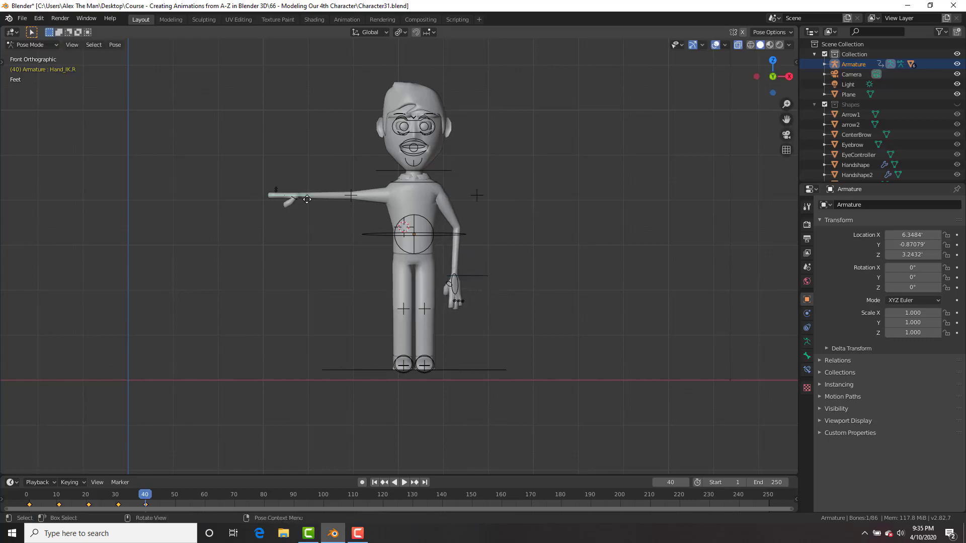
key("g")
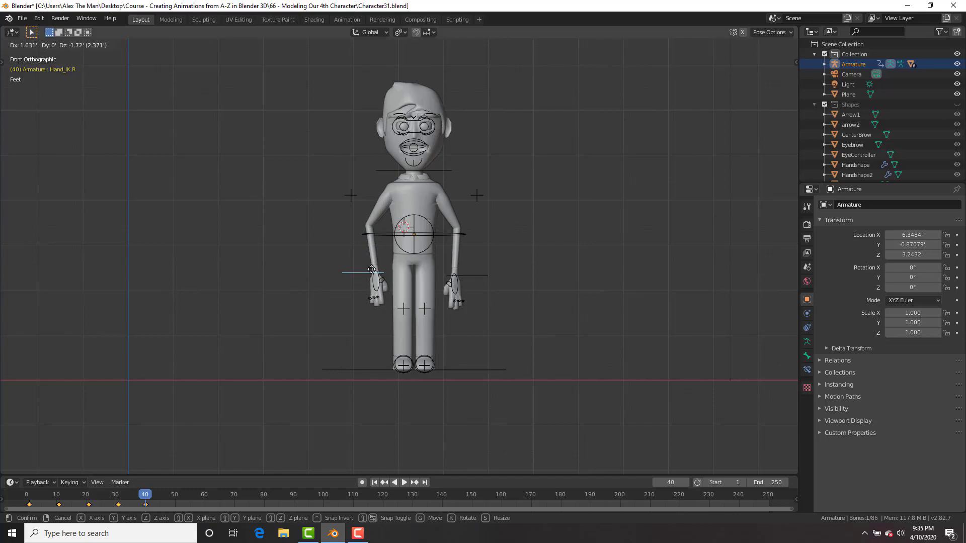
left_click(374, 274)
Step: Orbit around the lowered arms and start moving Elbow_Target.L
middle_click_drag(460, 241, 503, 210)
left_click(441, 246)
key("g")
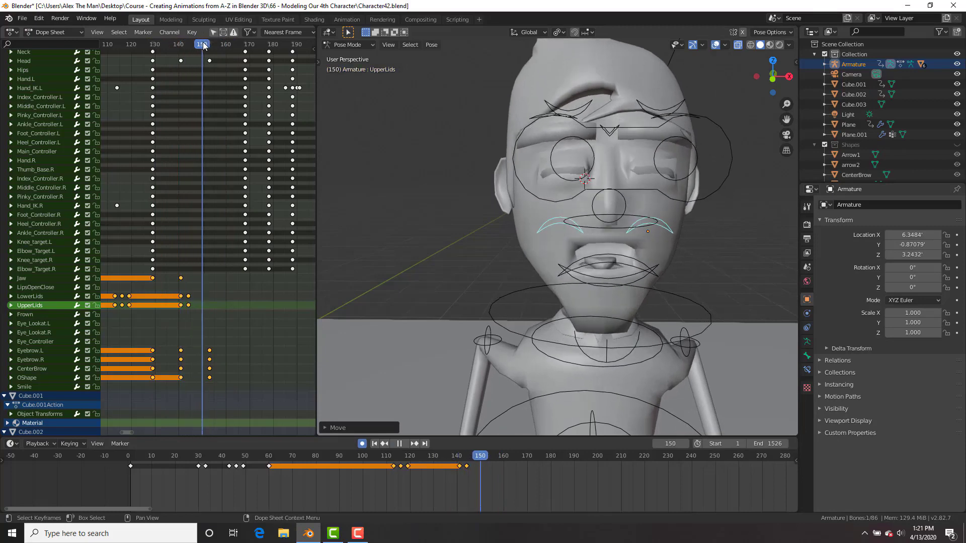
Step: Shift the LowerLids and UpperLids keys from frame 144 to 146, then scrub to check timing
left_click_drag(204, 45, 187, 46)
key("space")
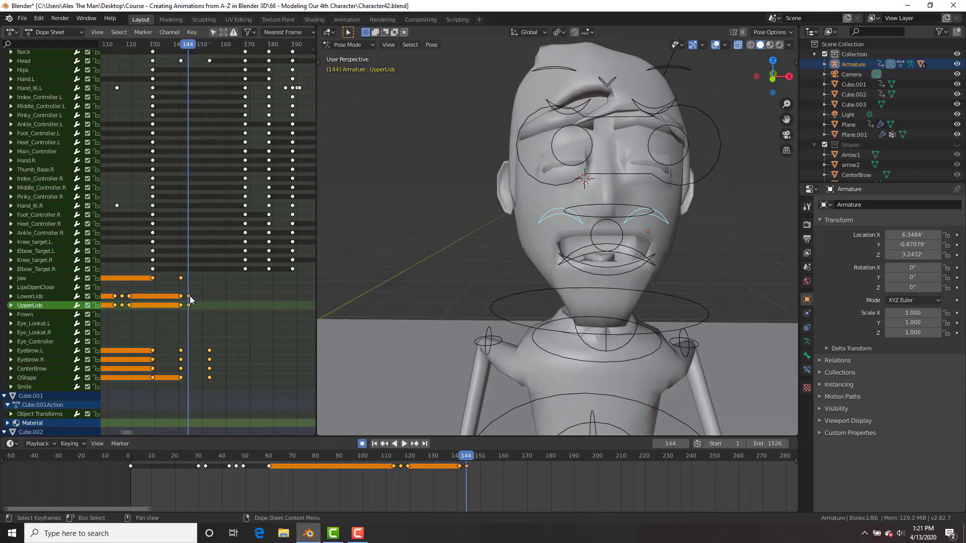
left_click(190, 299)
key("g")
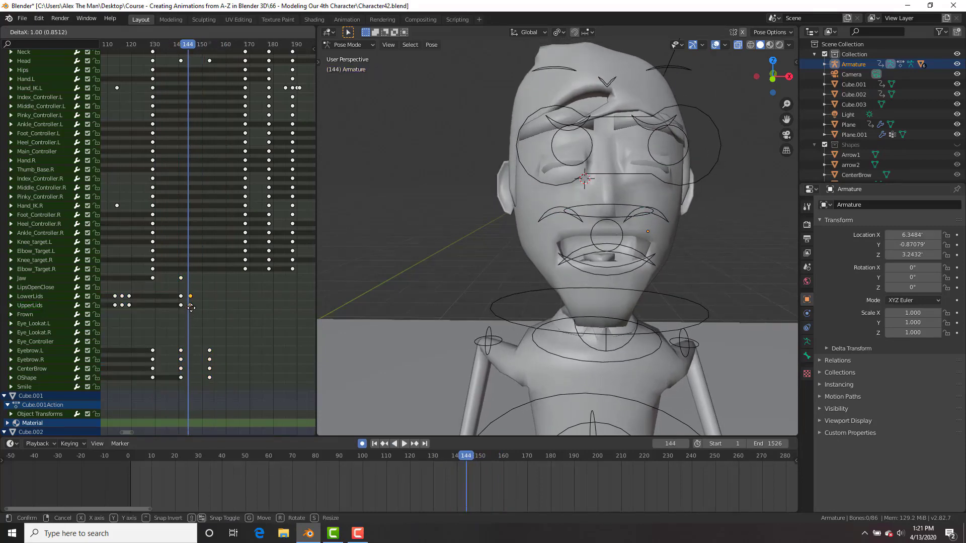
left_click(193, 308)
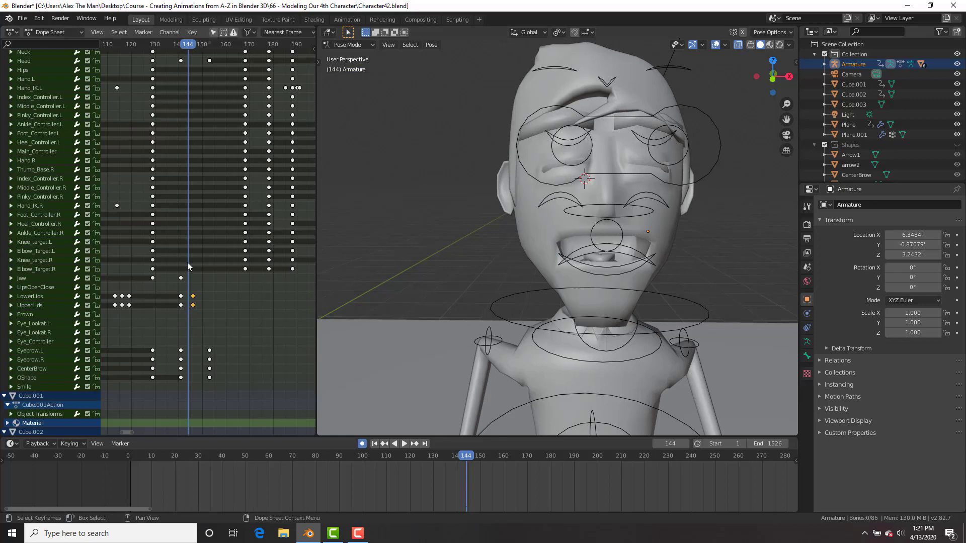
mouse_move(192, 49)
left_mouse_down()
mouse_move(172, 49)
mouse_move(195, 49)
left_mouse_up()
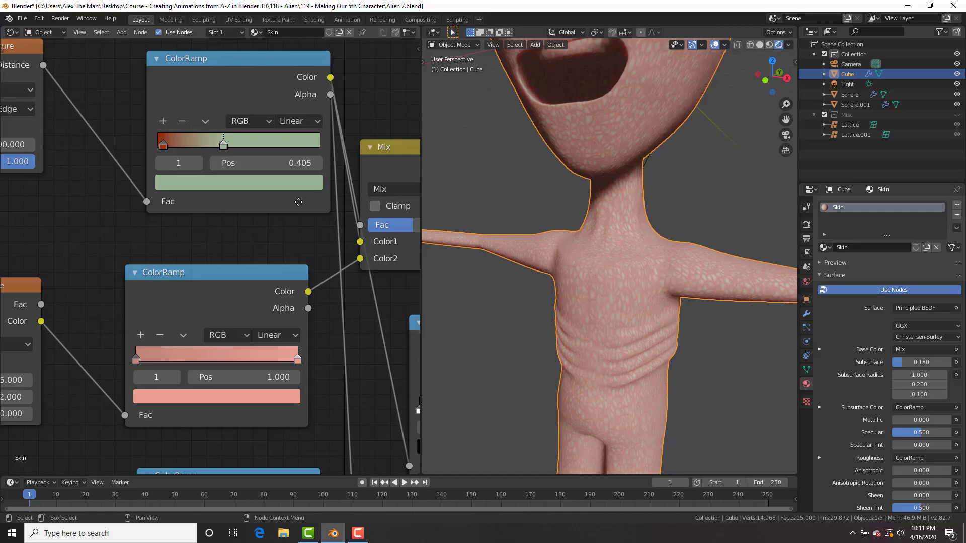
Step: Paste the copied green colour onto the left and right stops of both skin ColorRamps
middle_click_drag(289, 22, 300, 78)
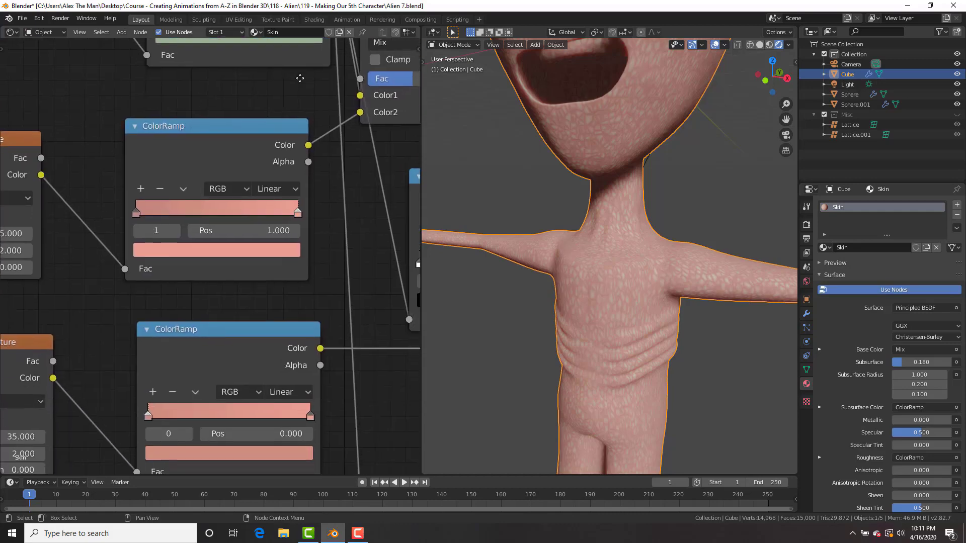
scroll(276, 202, "down", 3)
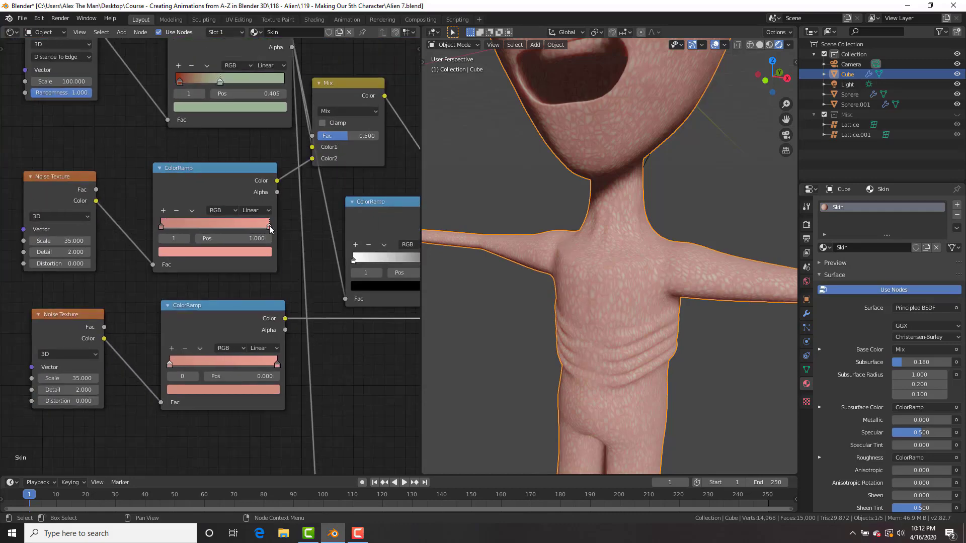
key("ctrl+v")
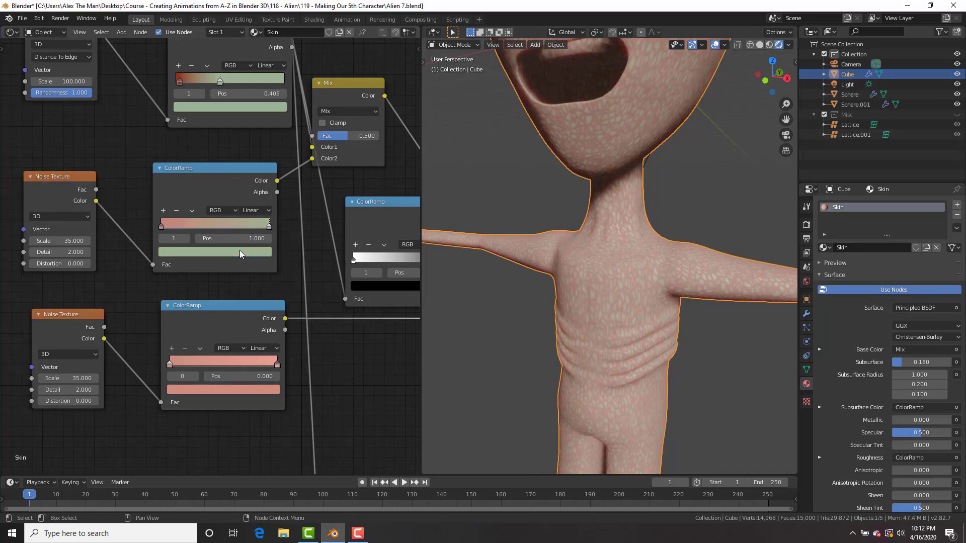
left_click(162, 228)
key("ctrl+v")
left_click(277, 364)
key("ctrl+v")
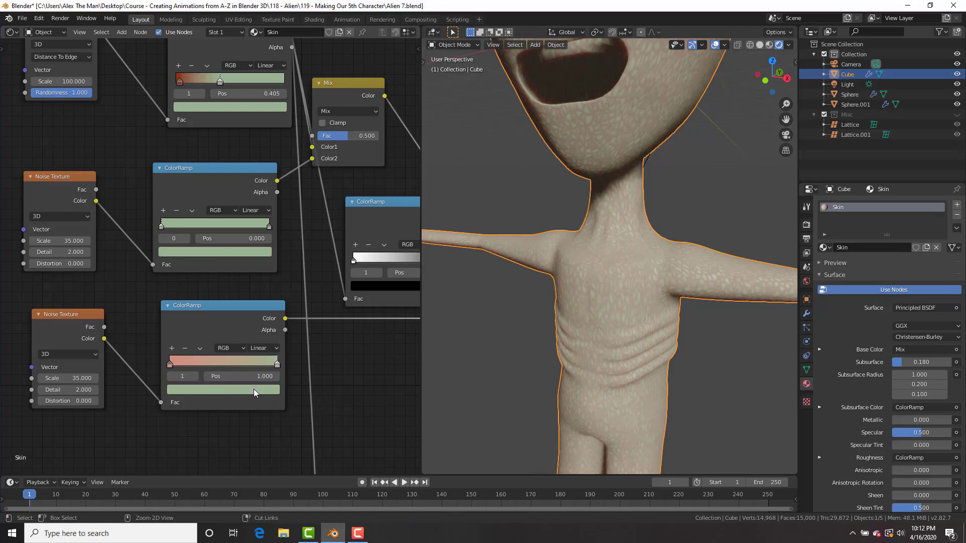
left_click(169, 363)
key("ctrl+v")
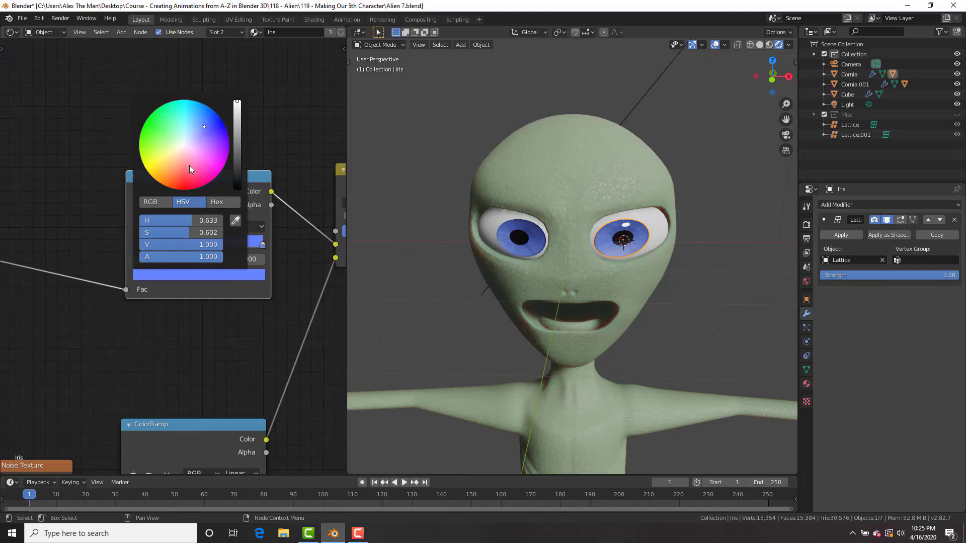
Step: Move the Iris colour wheel point into the pink area to make the irises pink
left_click_drag(189, 166, 154, 146)
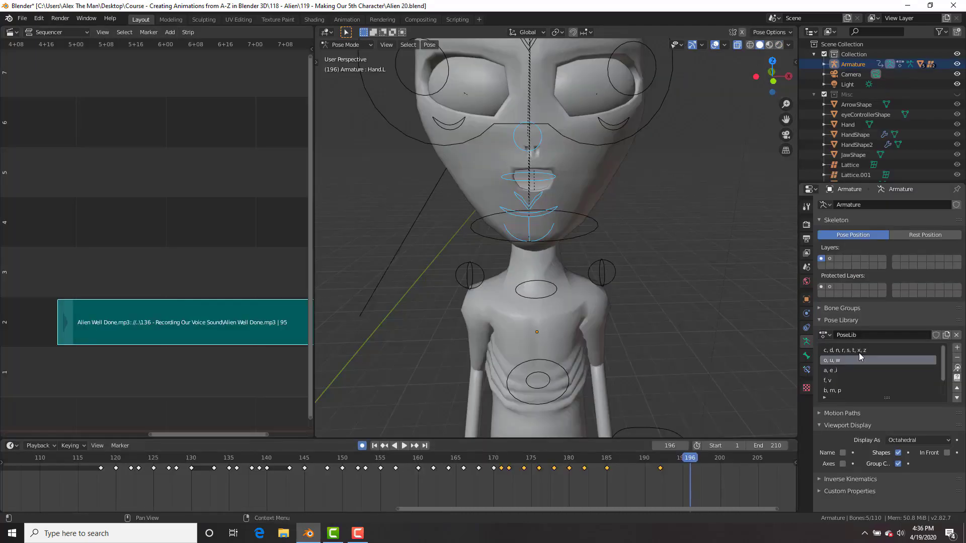
Step: Apply the 'c, d, n, r, s, t, x, z' mouth pose at frame 196 and start playback
left_click(858, 351)
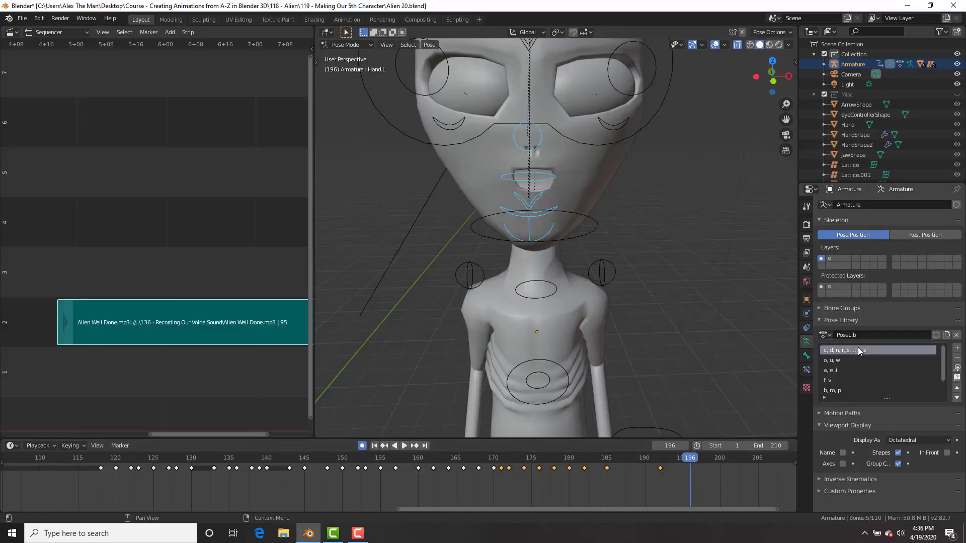
left_click(957, 369)
key("shift+ctrl+space")
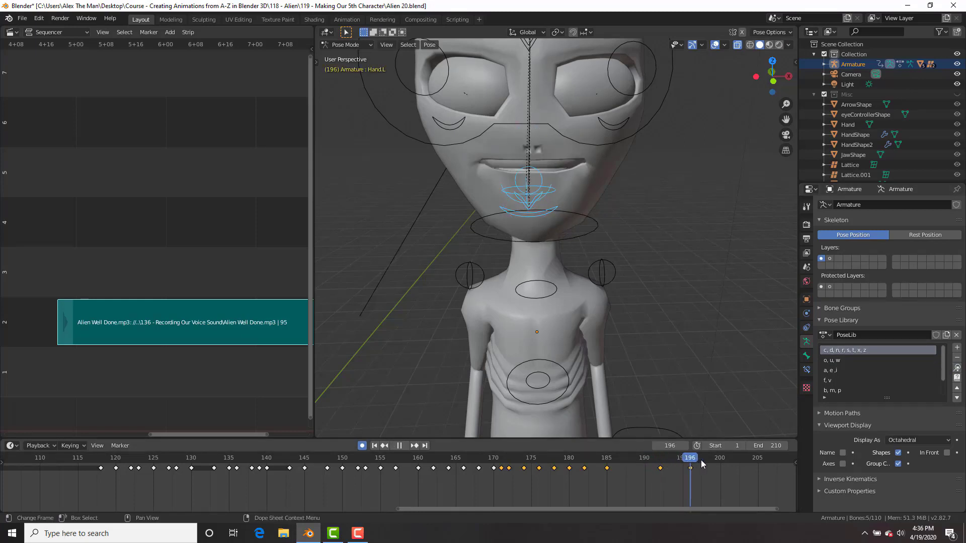
Step: Scrub back through frames 180 and 161, then replay the lip-sync from frame 161
left_click_drag(718, 460, 576, 460)
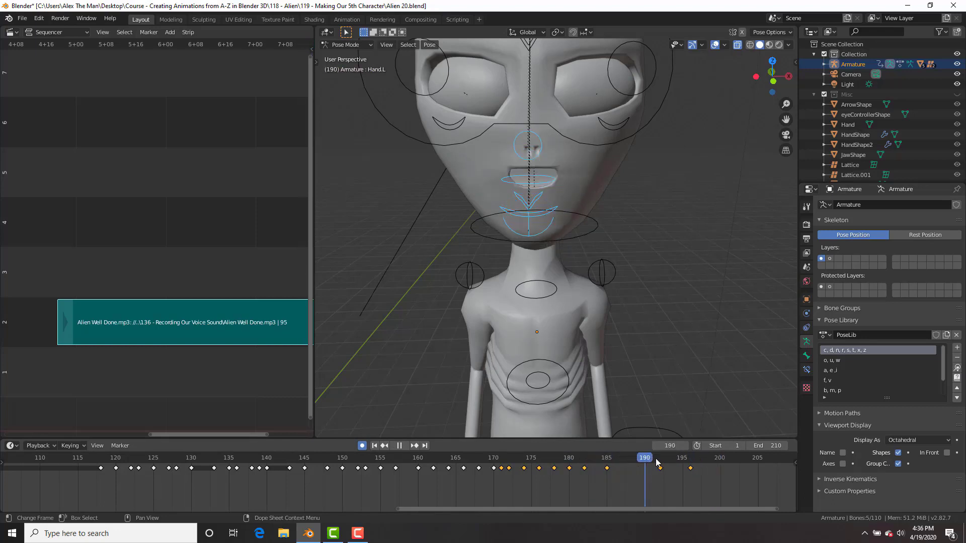
left_click(501, 461)
left_click_drag(501, 461, 426, 461)
key("space")
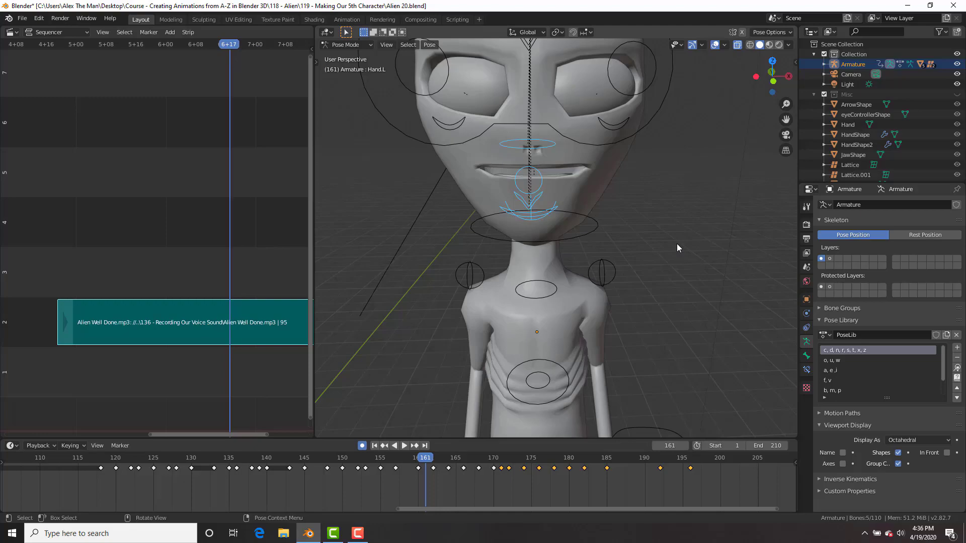
key("space")
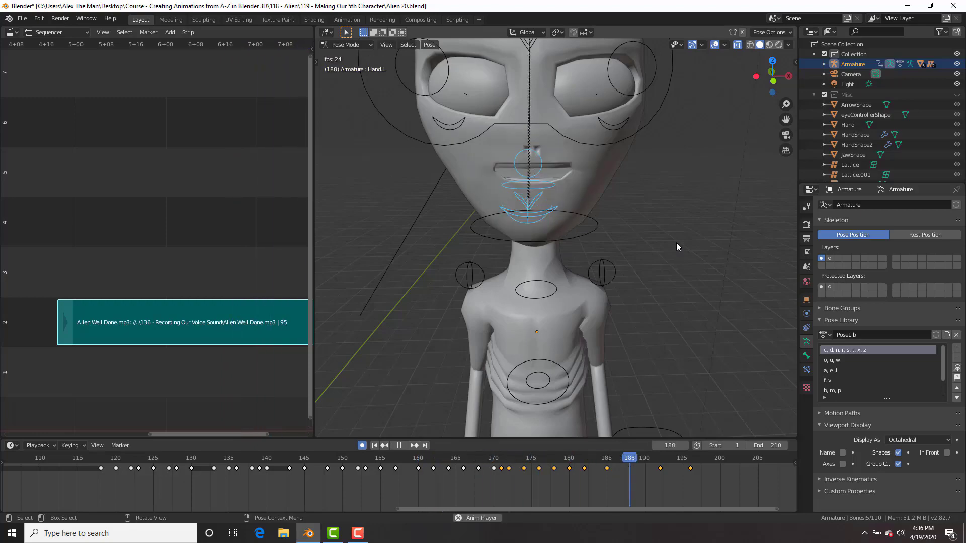